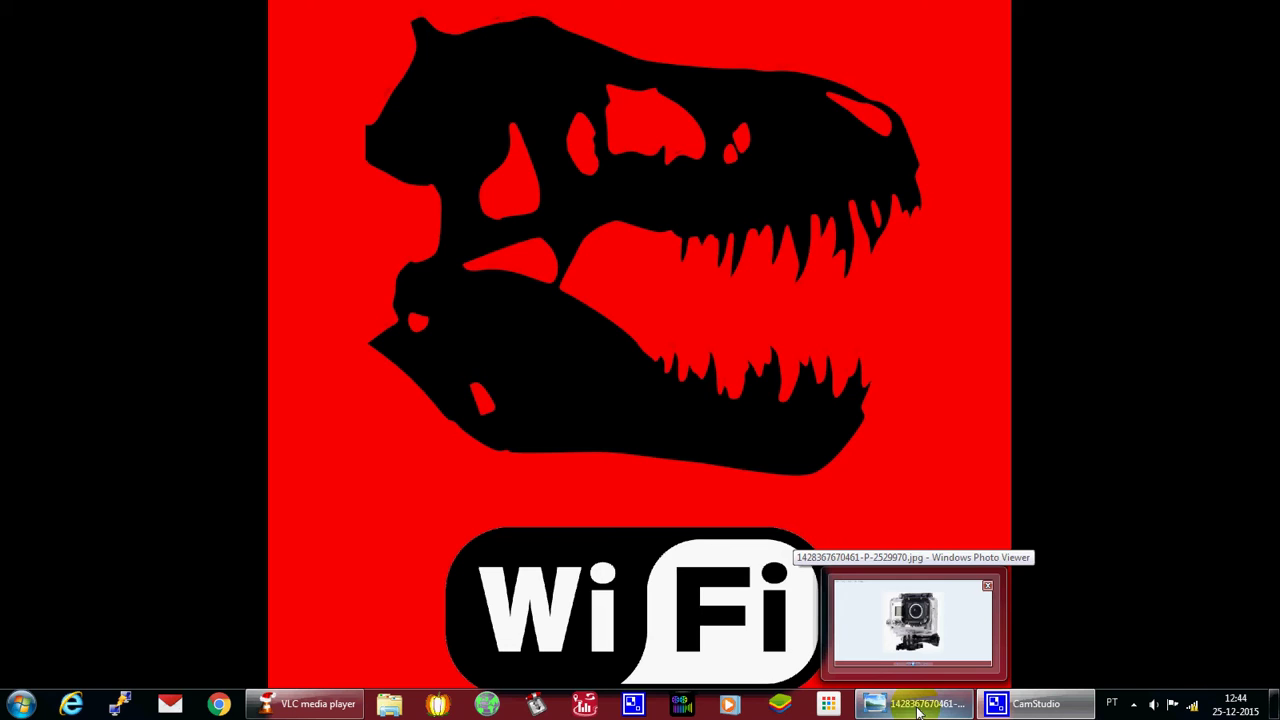
Bring up the Amkov camera photos and browse forward to the waterproof housing photo
{"action": "left_click", "coordinate": [918, 706]}
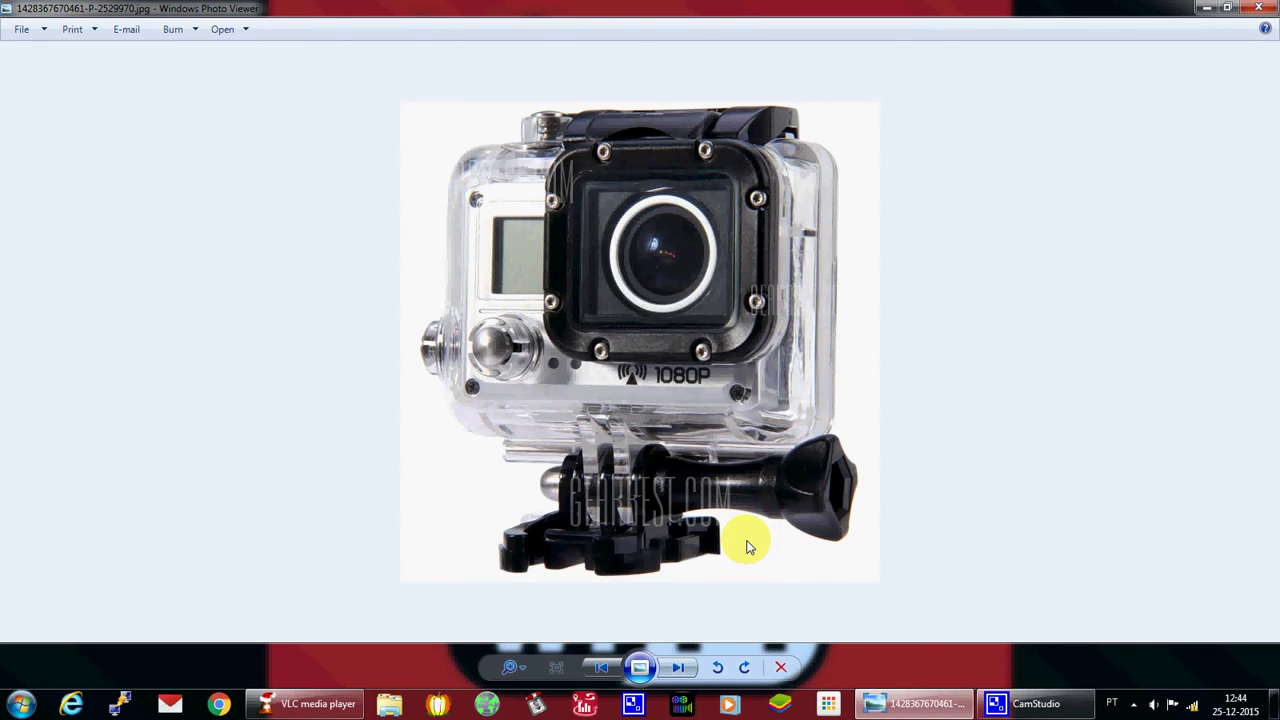
{"action": "key", "text": "Right"}
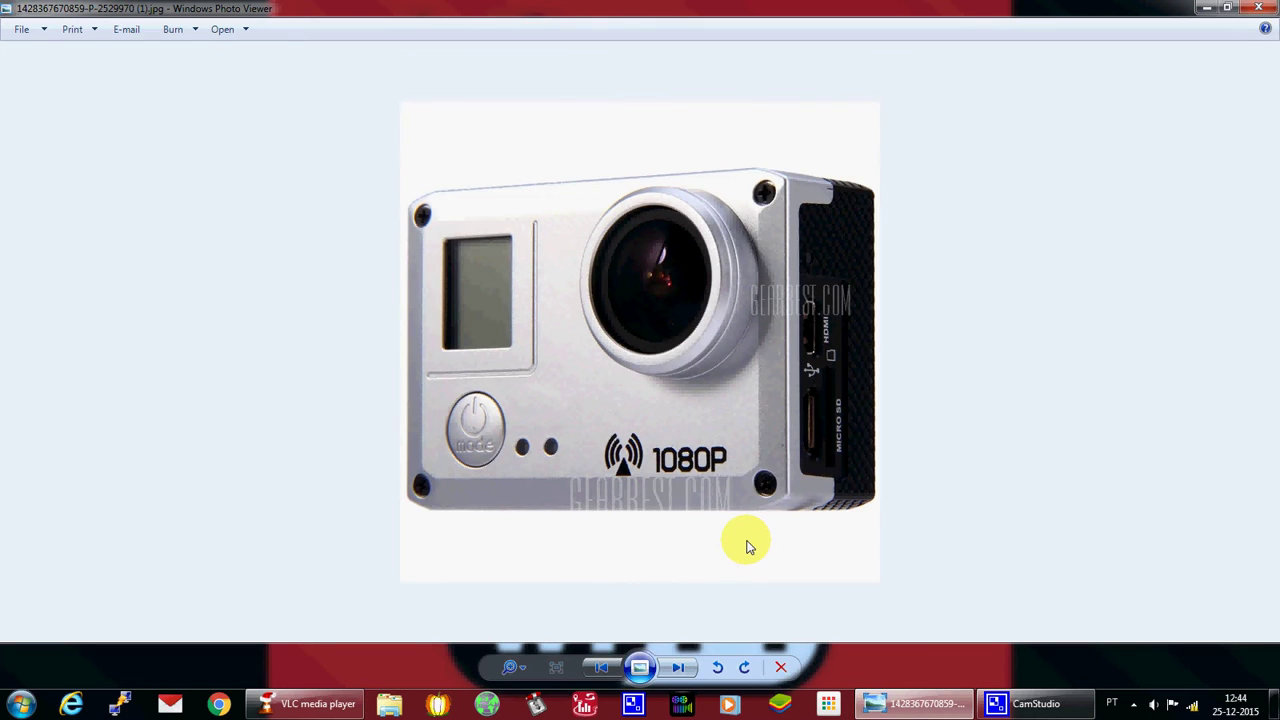
{"action": "key", "text": "Right"}
{"action": "key", "text": "Right"}
{"action": "key", "text": "Right"}
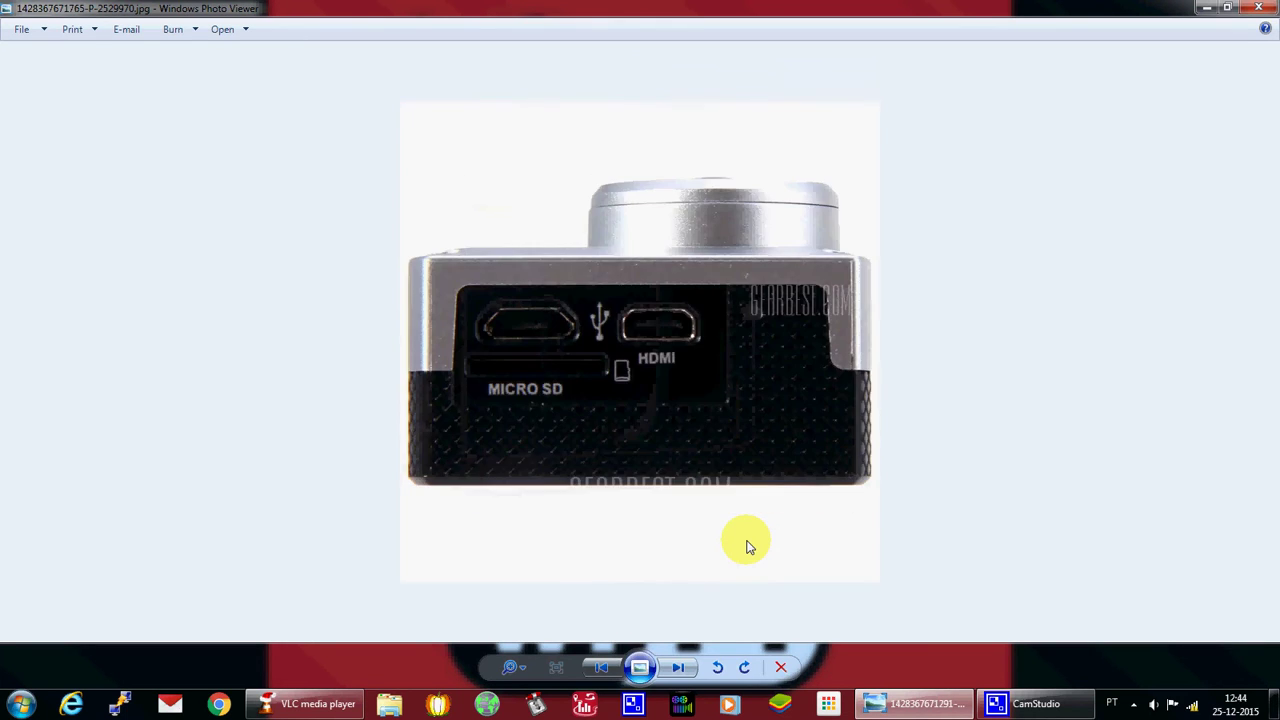
{"action": "key", "text": "Right"}
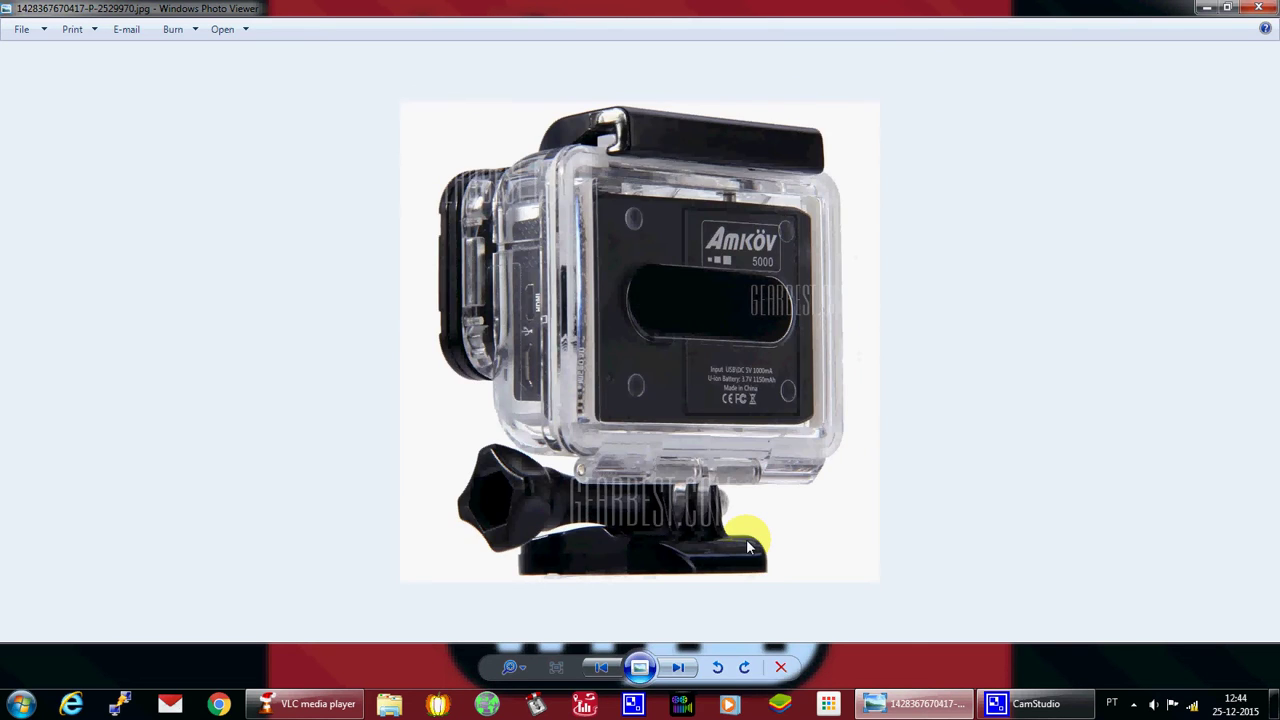
{"action": "key", "text": "Right"}
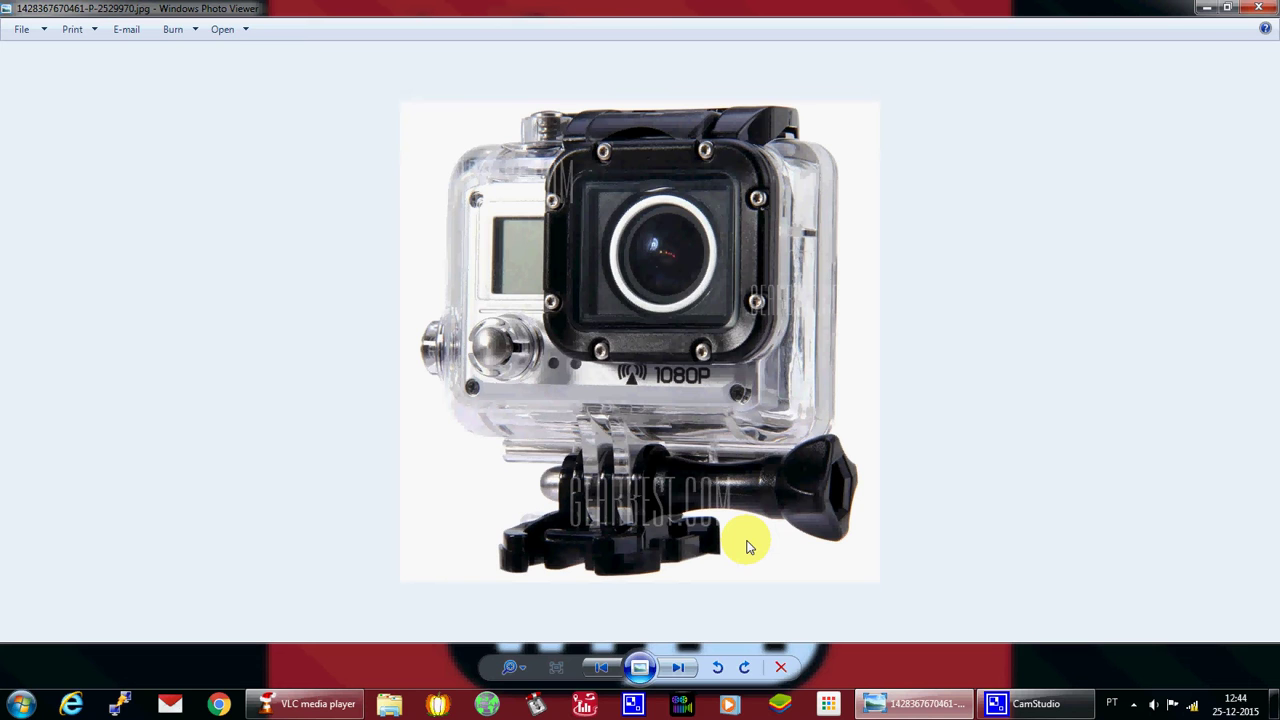
Cycle through the photos, past the micro SD port view, to the silver 1080P camera
{"action": "key", "text": "Right"}
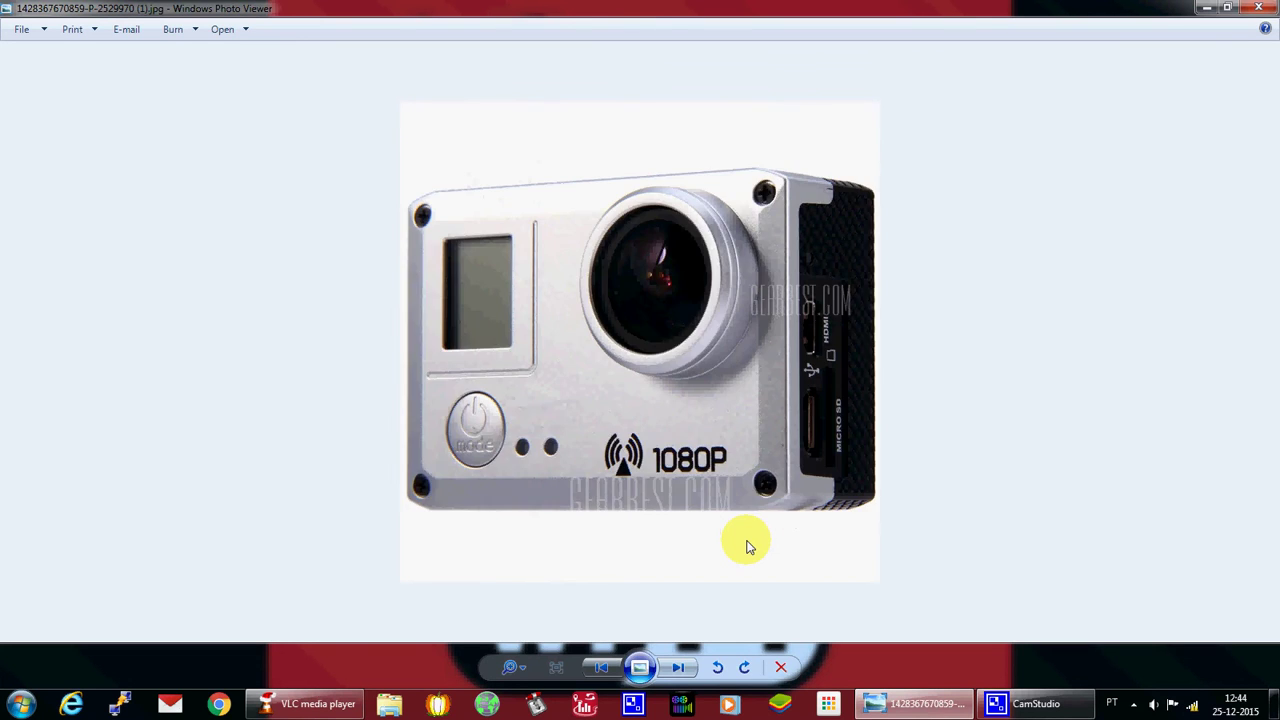
{"action": "key", "text": "Left"}
{"action": "key", "text": "Right"}
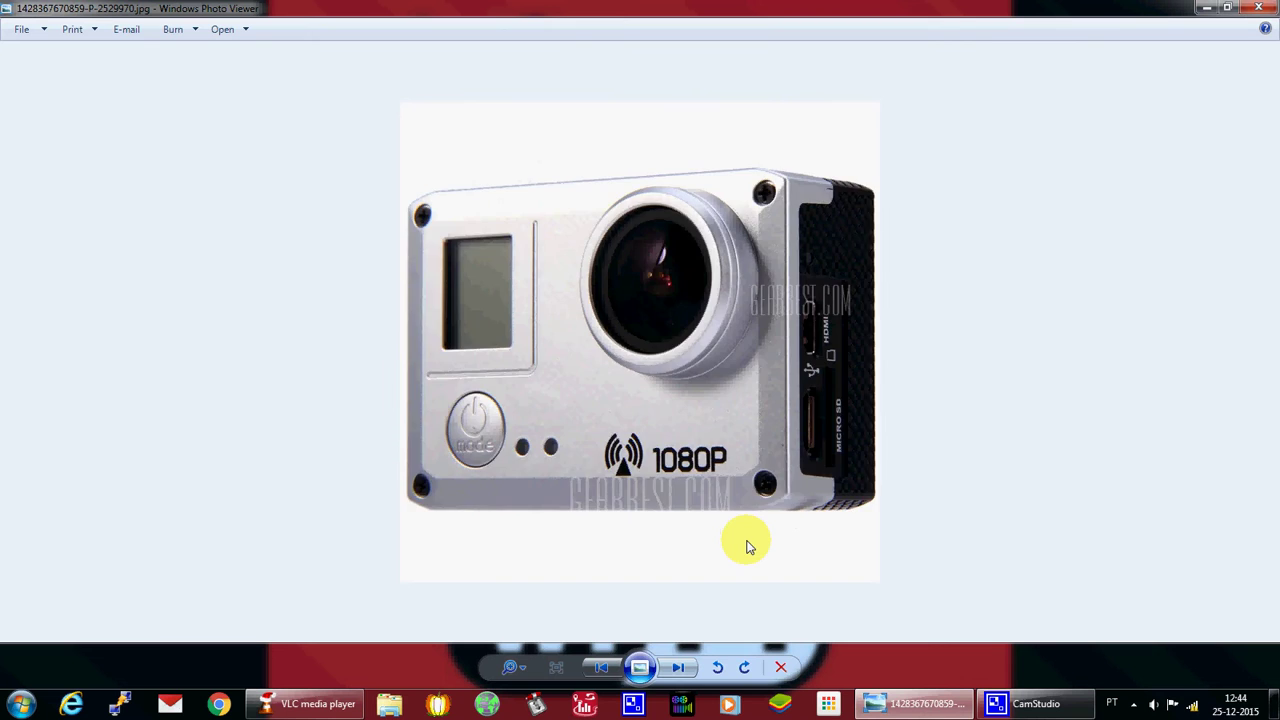
{"action": "key", "text": "Right"}
{"action": "key", "text": "Right"}
{"action": "key", "text": "Right"}
{"action": "key", "text": "Left"}
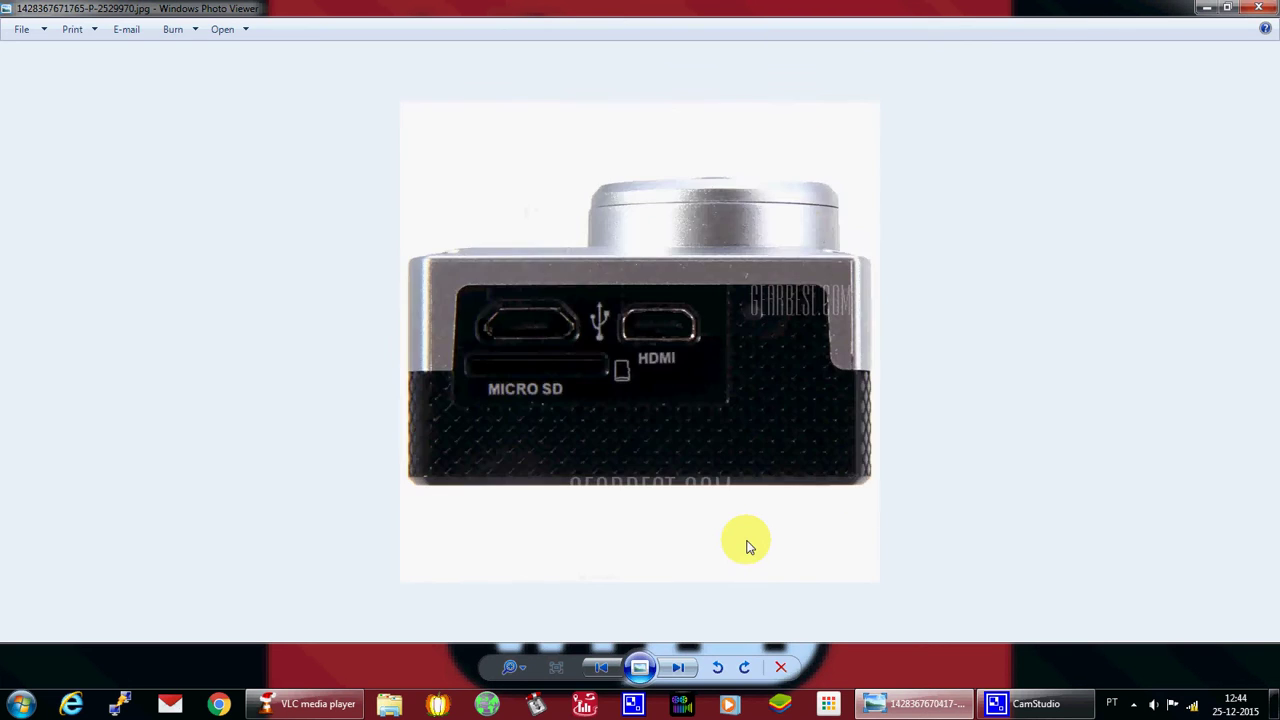
{"action": "key", "text": "Left"}
{"action": "key", "text": "Left"}
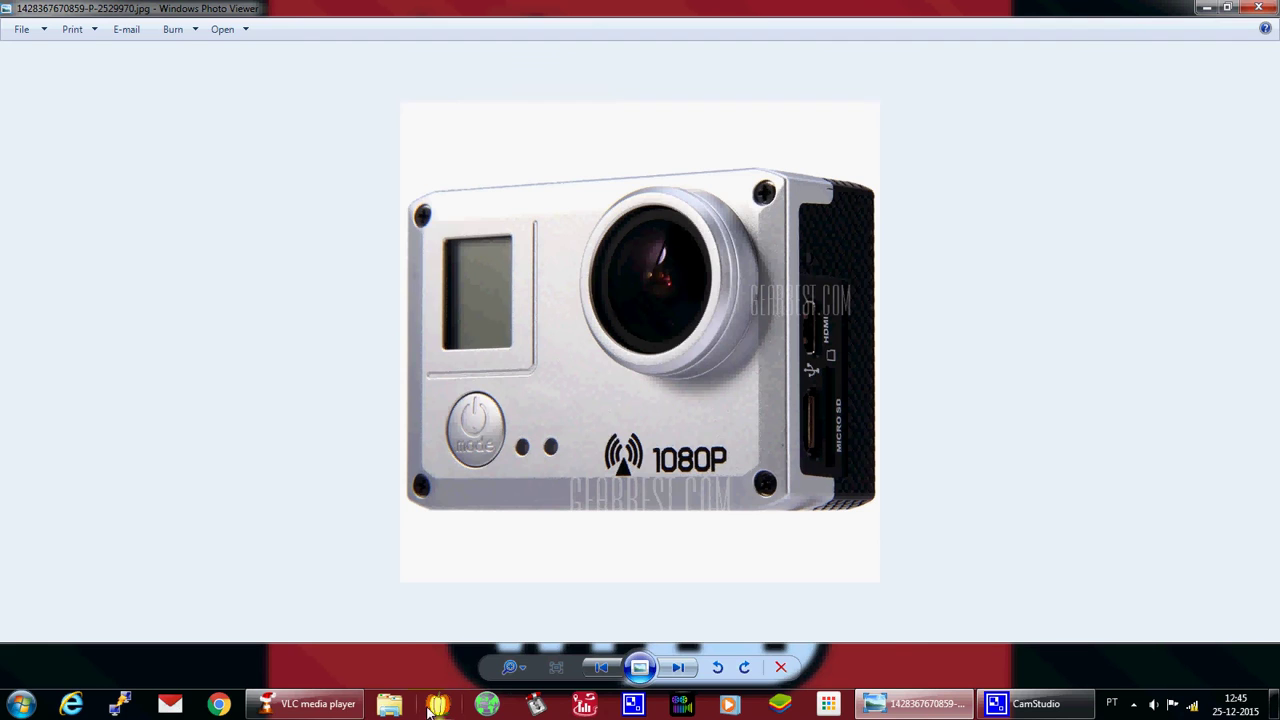
{"action": "mouse_move", "coordinate": [305, 704]}
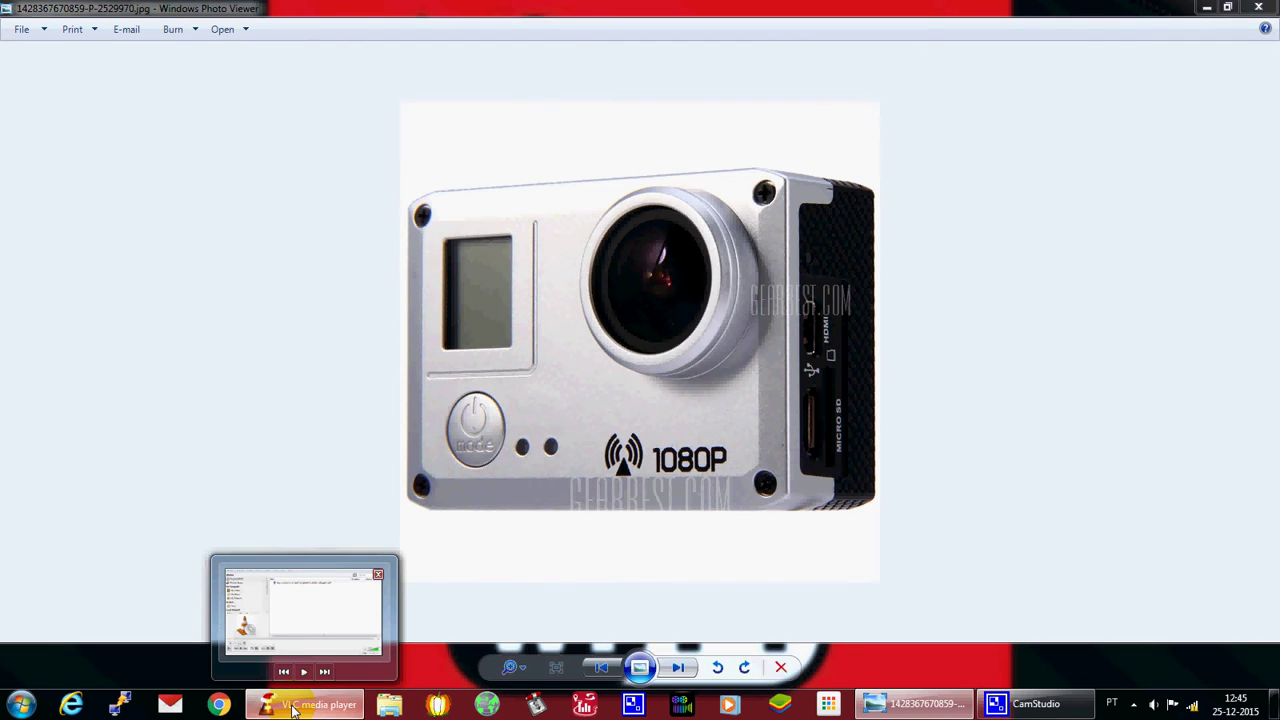
Play the rtsp://192.168.1.1 camera stream from VLC's playlist and move the window up-left
{"action": "left_click", "coordinate": [293, 705]}
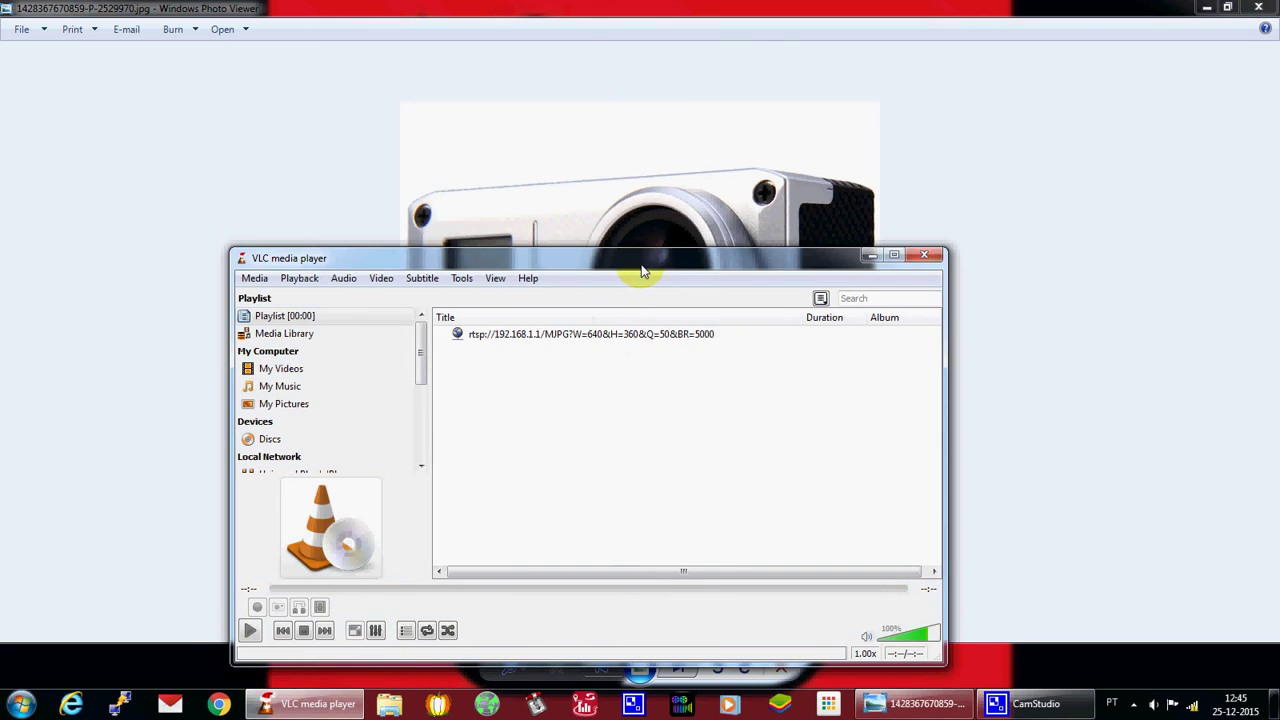
{"action": "left_click_drag", "start_coordinate": [642, 258], "coordinate": [642, 197]}
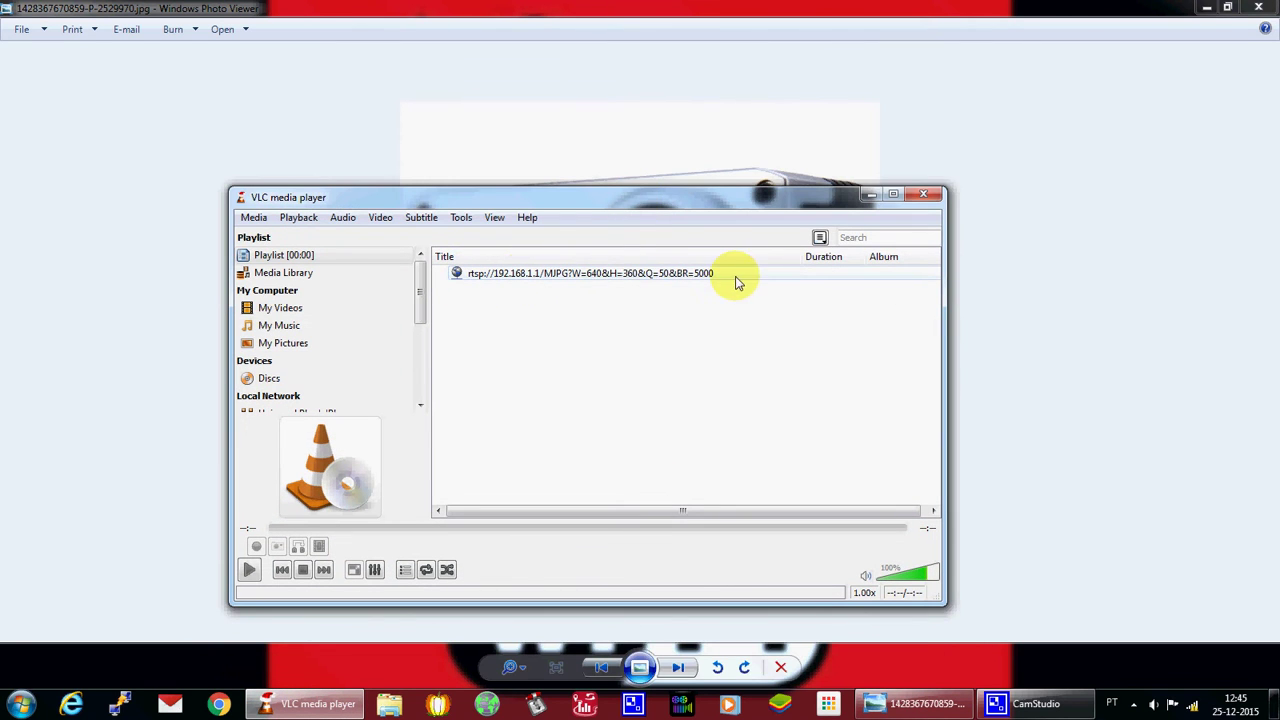
{"action": "double_click", "coordinate": [588, 274]}
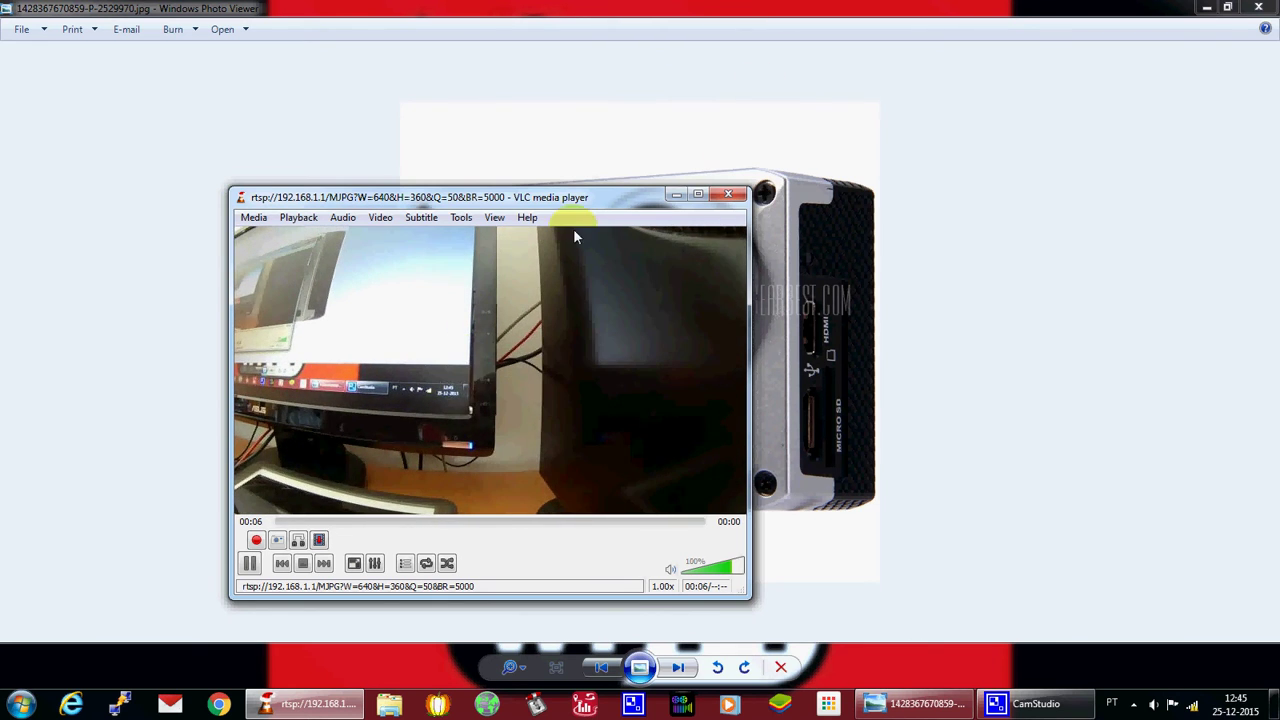
{"action": "left_click_drag", "start_coordinate": [572, 199], "coordinate": [582, 184]}
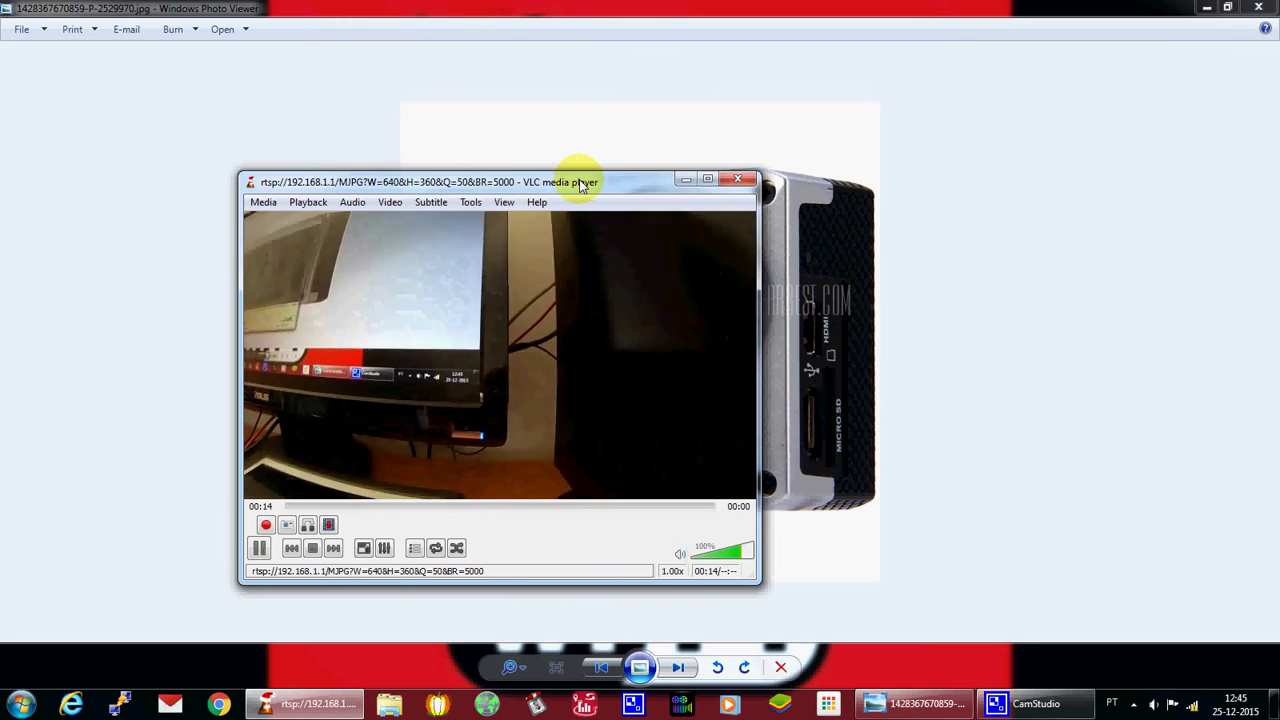
{"action": "left_click_drag", "start_coordinate": [600, 185], "coordinate": [527, 174]}
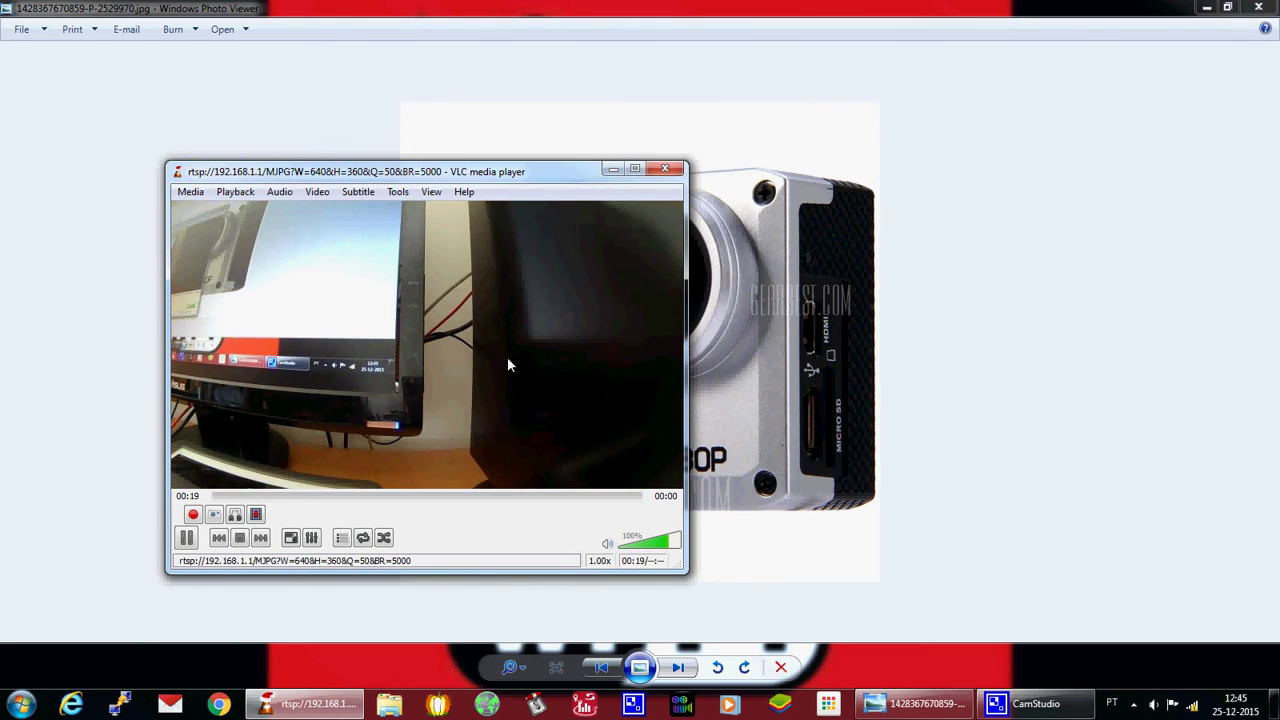
Open the Network Stream settings (Ctrl+N) and select the camera's RTSP address
{"action": "key", "text": "ctrl+n"}
{"action": "left_click", "coordinate": [497, 294]}
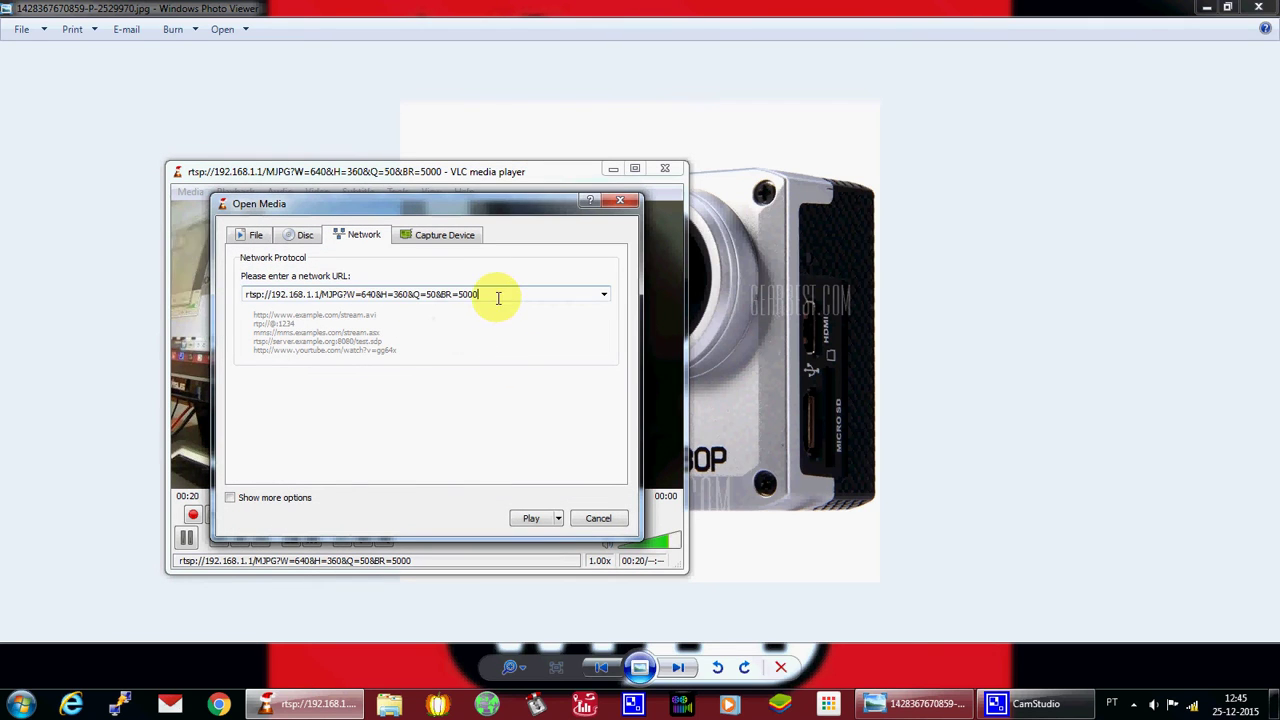
{"action": "triple_click", "coordinate": [500, 292]}
{"action": "left_click_drag", "start_coordinate": [480, 205], "coordinate": [497, 228]}
{"action": "left_click", "coordinate": [505, 316]}
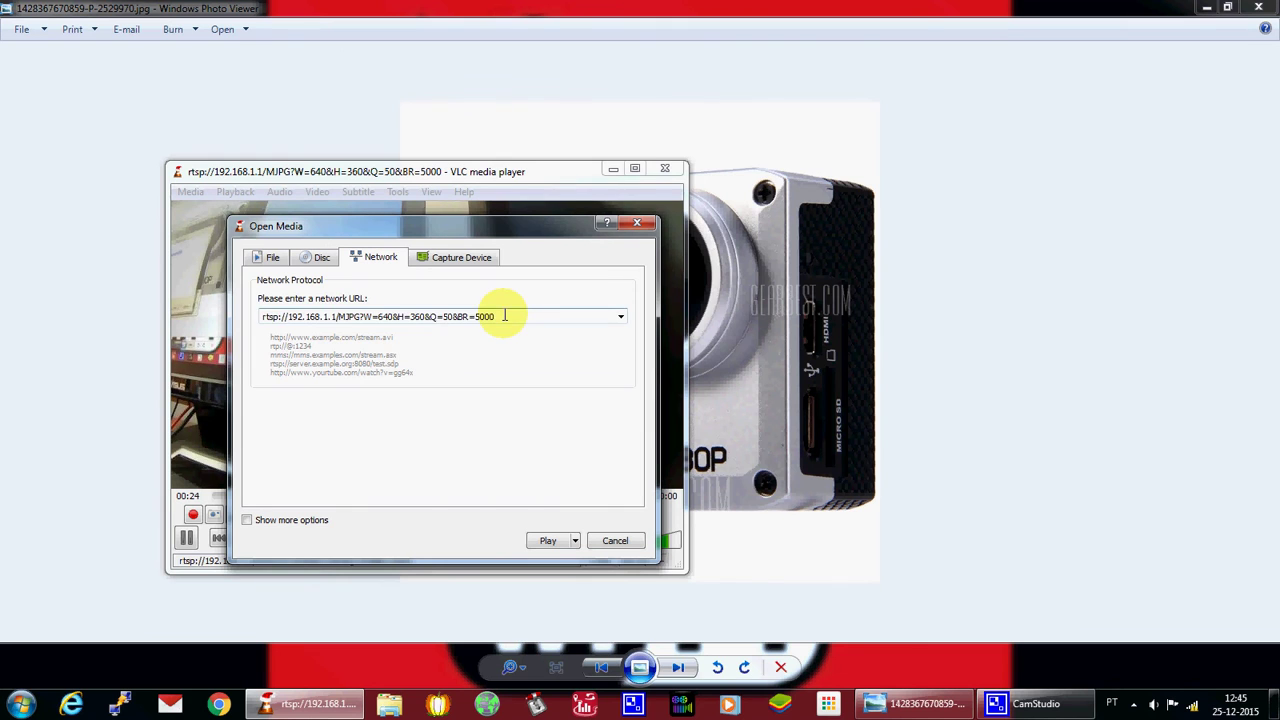
Reselect the RTSP address and place the stream settings beside the live video
{"action": "triple_click", "coordinate": [447, 310]}
{"action": "left_click_drag", "start_coordinate": [521, 232], "coordinate": [569, 258]}
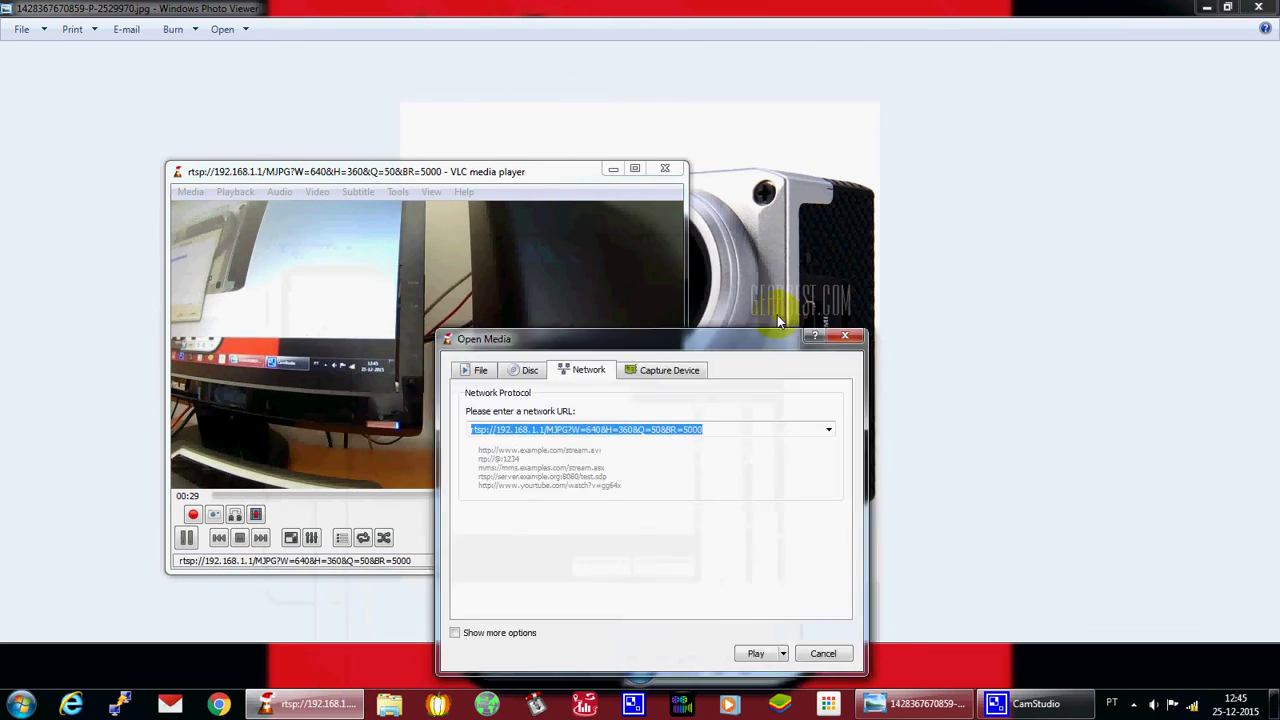
{"action": "left_click_drag", "start_coordinate": [569, 258], "coordinate": [982, 190]}
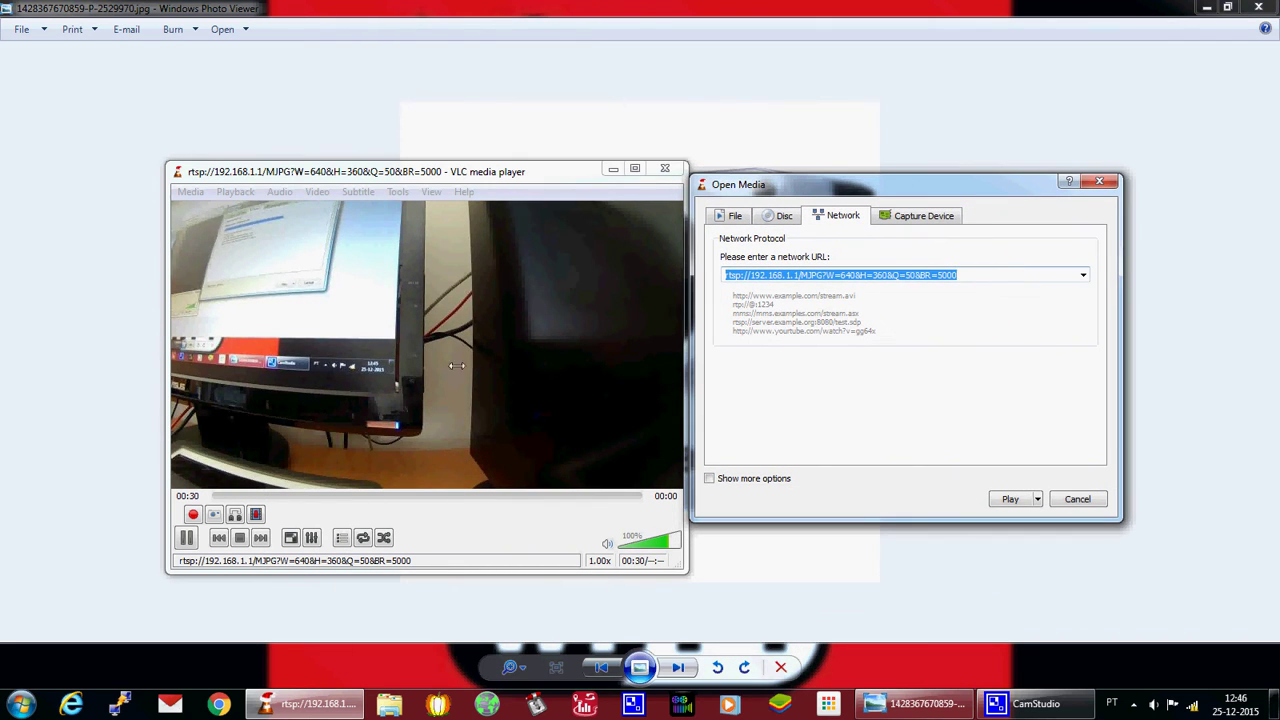
{"action": "left_click", "coordinate": [533, 176]}
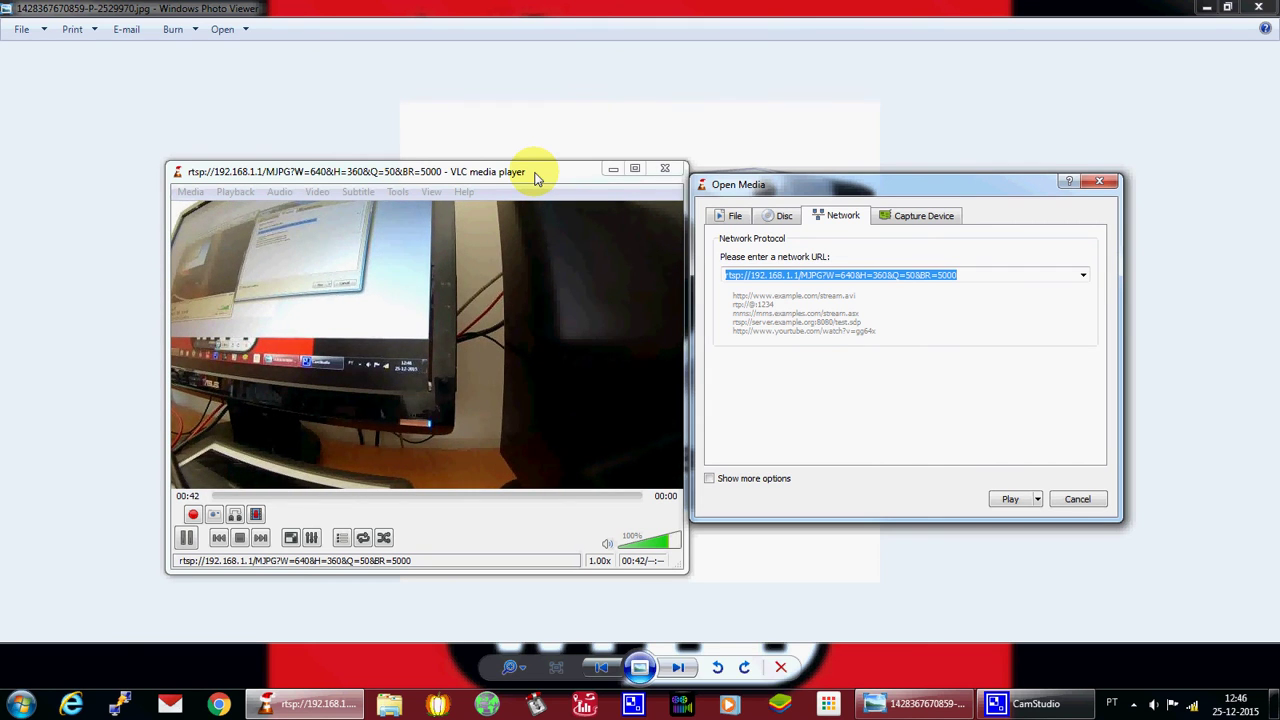
{"action": "left_click", "coordinate": [536, 165]}
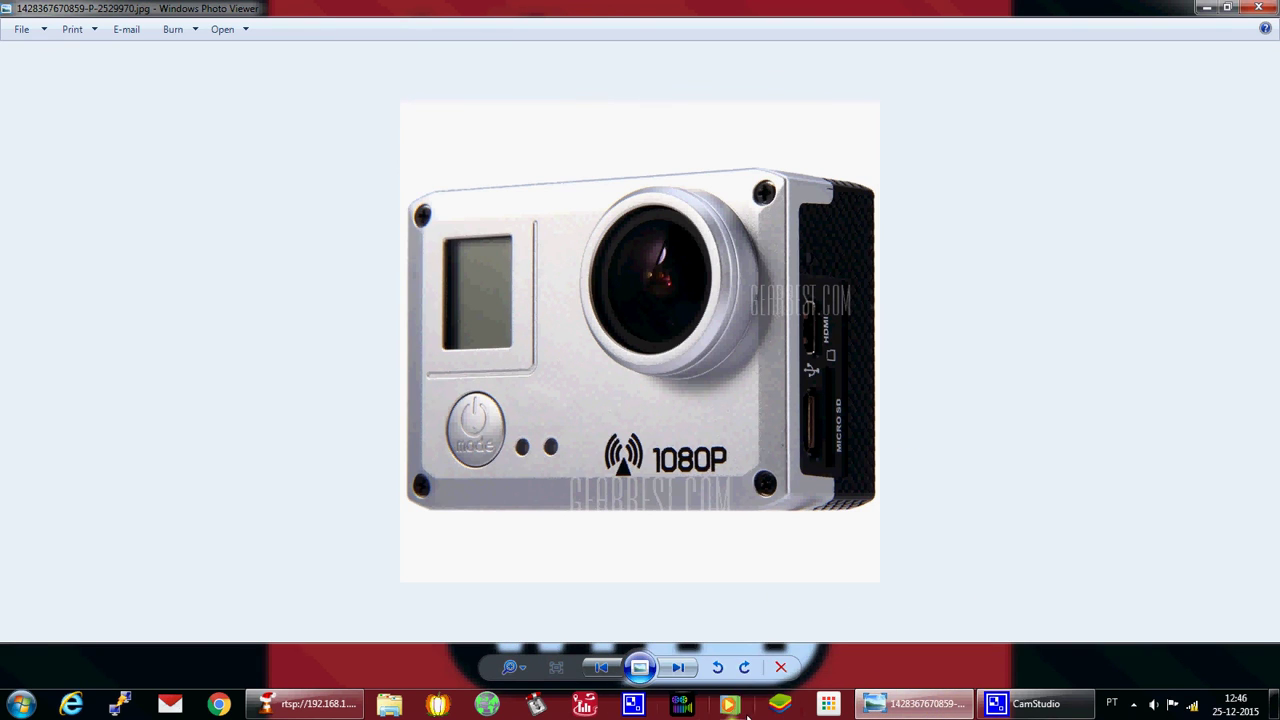
Cancel the Open Media dialog and move the VLC player window right
{"action": "left_click", "coordinate": [305, 704]}
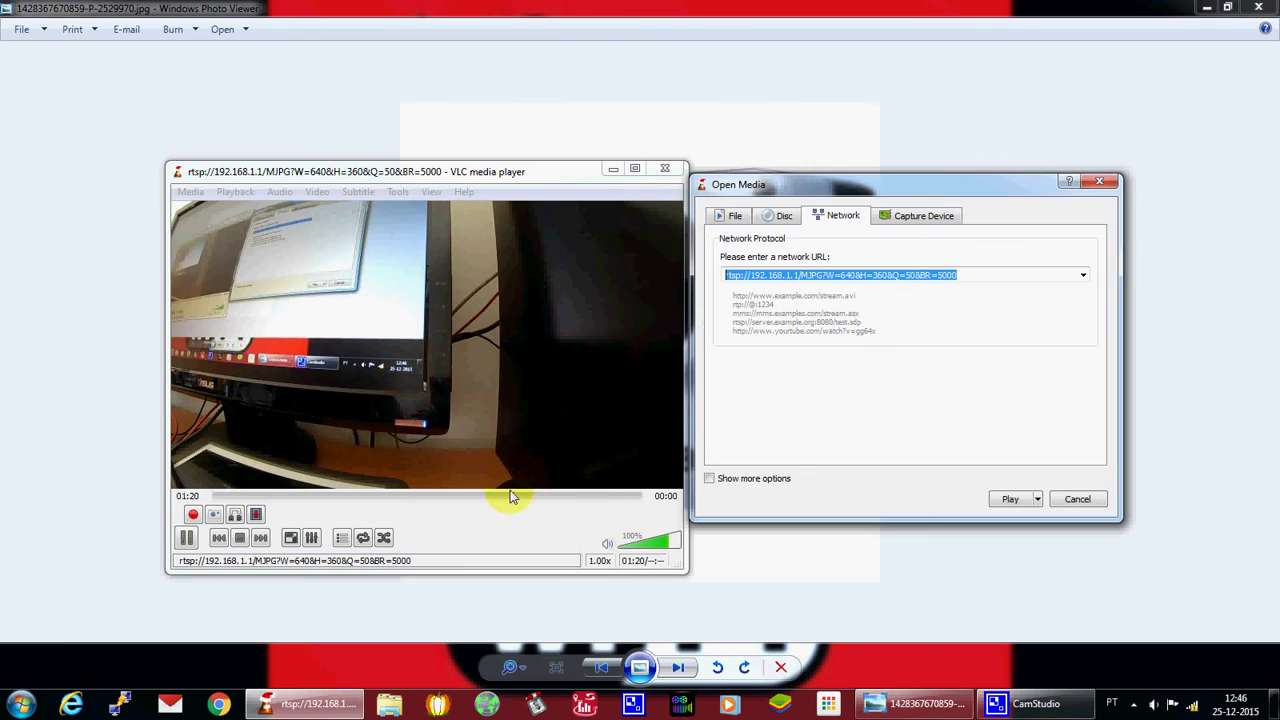
{"action": "left_click", "coordinate": [1078, 499]}
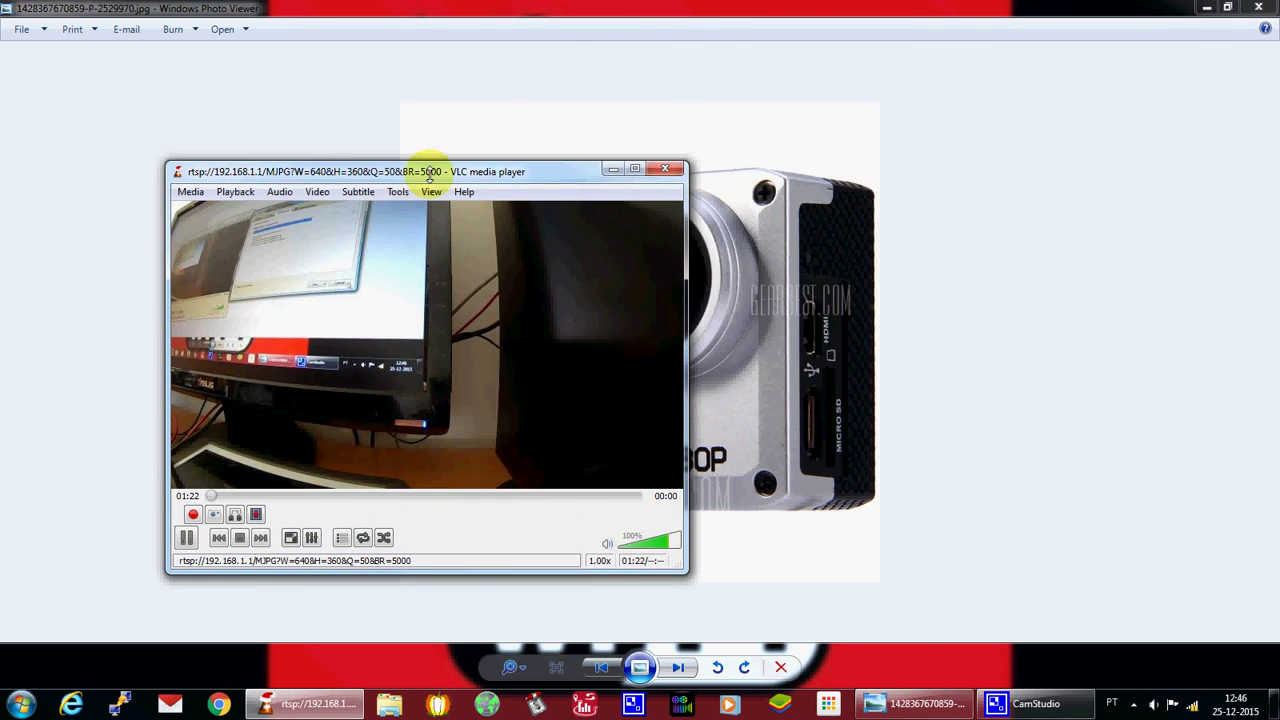
{"action": "left_click_drag", "start_coordinate": [489, 181], "coordinate": [627, 188]}
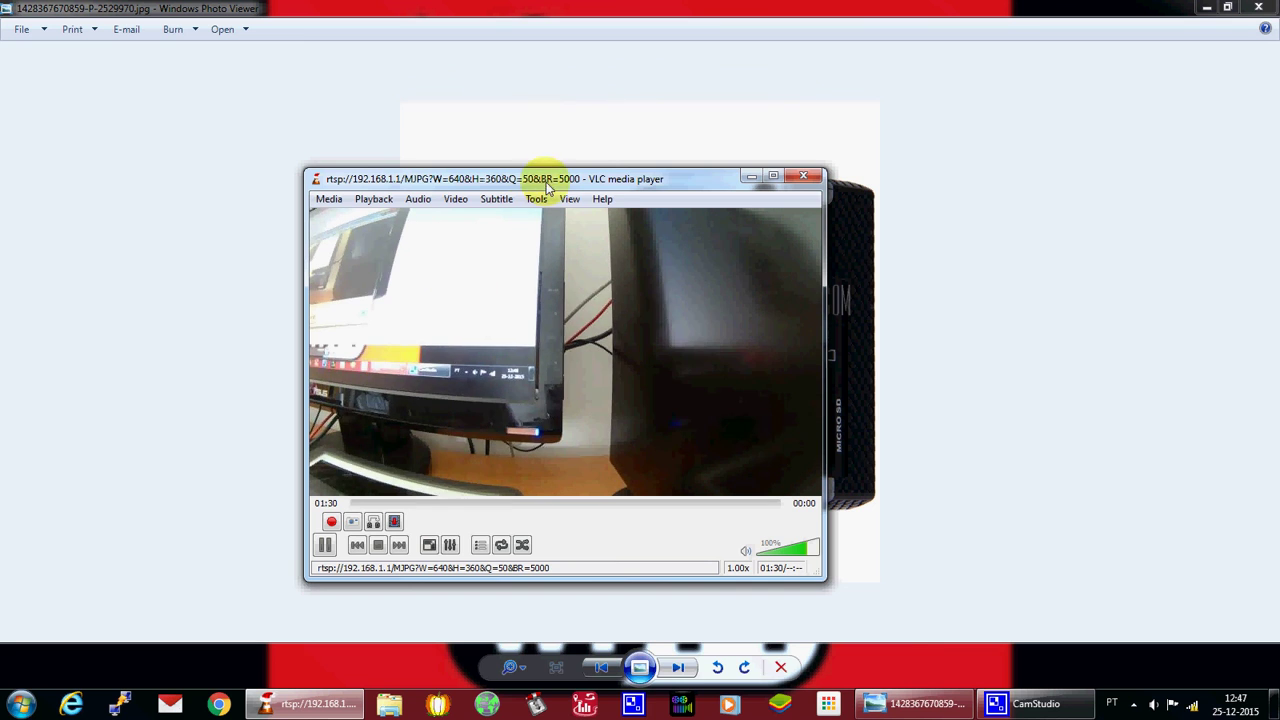
{"action": "left_click_drag", "start_coordinate": [552, 180], "coordinate": [627, 148]}
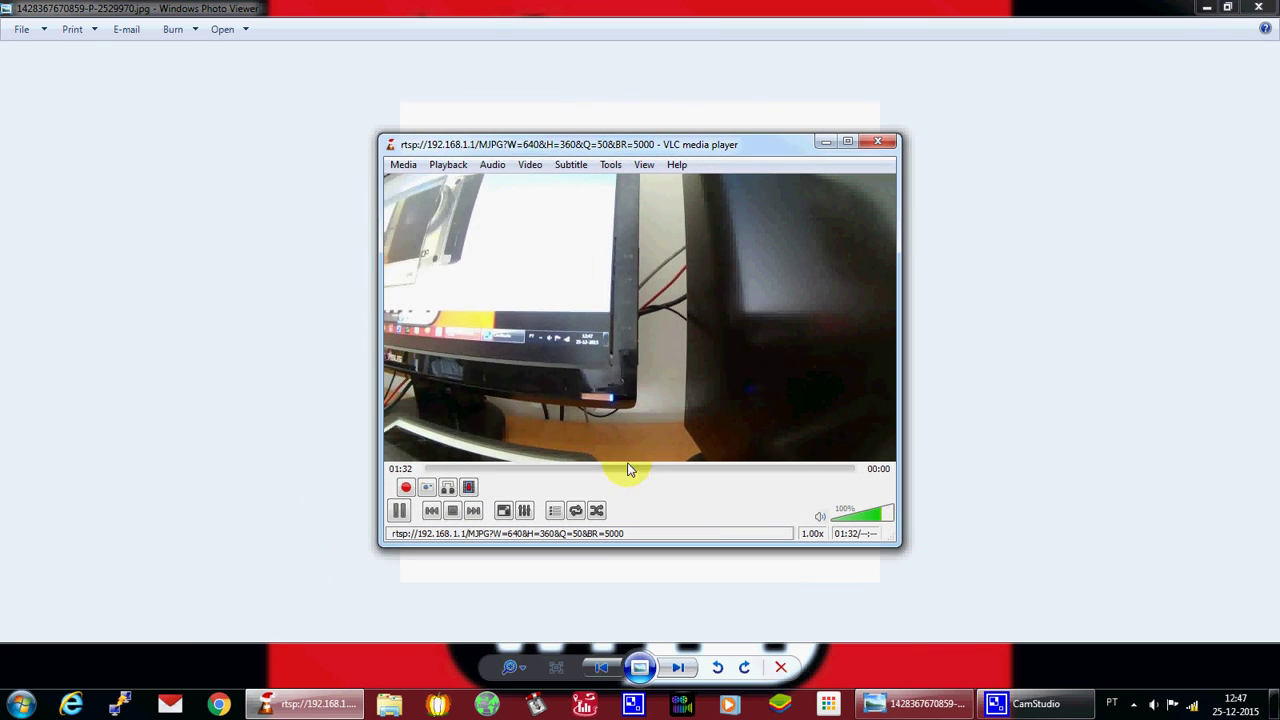
Enlarge the live feed window slightly and shift it up and left over the photo
{"action": "mouse_move", "coordinate": [707, 148]}
{"action": "left_mouse_down"}
{"action": "mouse_move", "coordinate": [531, 152]}
{"action": "mouse_move", "coordinate": [689, 161]}
{"action": "left_mouse_up"}
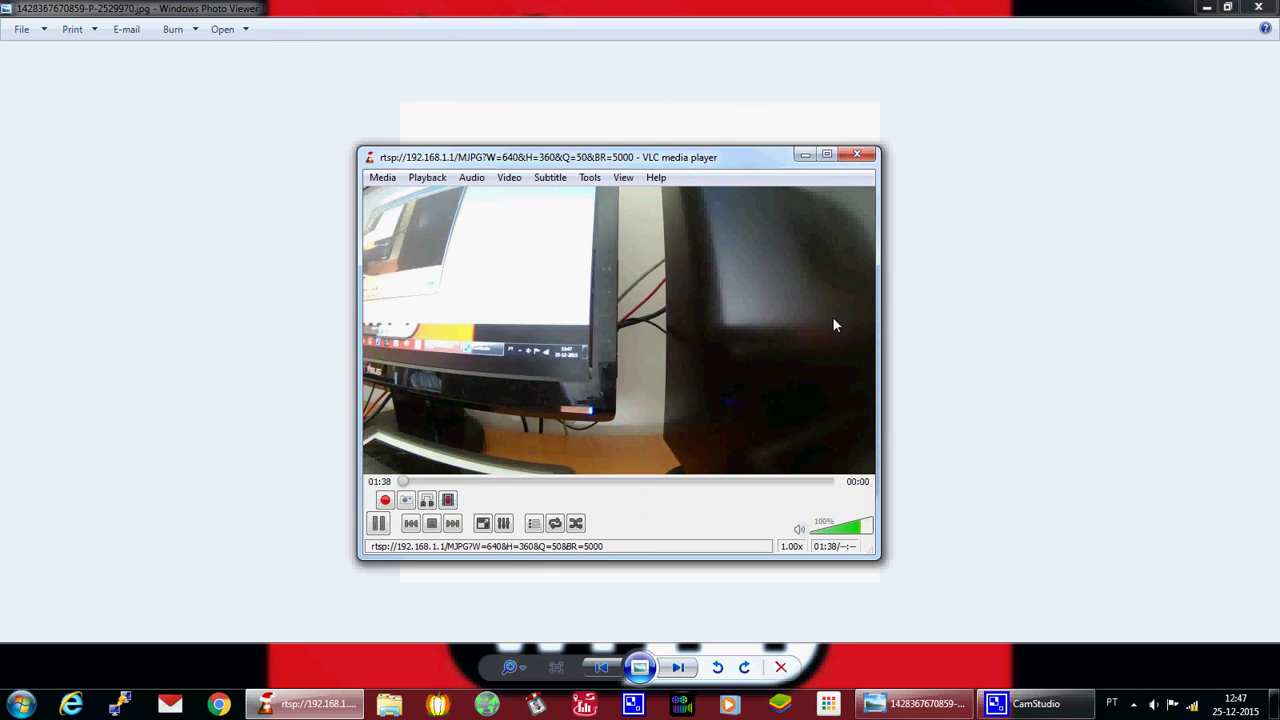
{"action": "left_click_drag", "start_coordinate": [710, 161], "coordinate": [735, 147]}
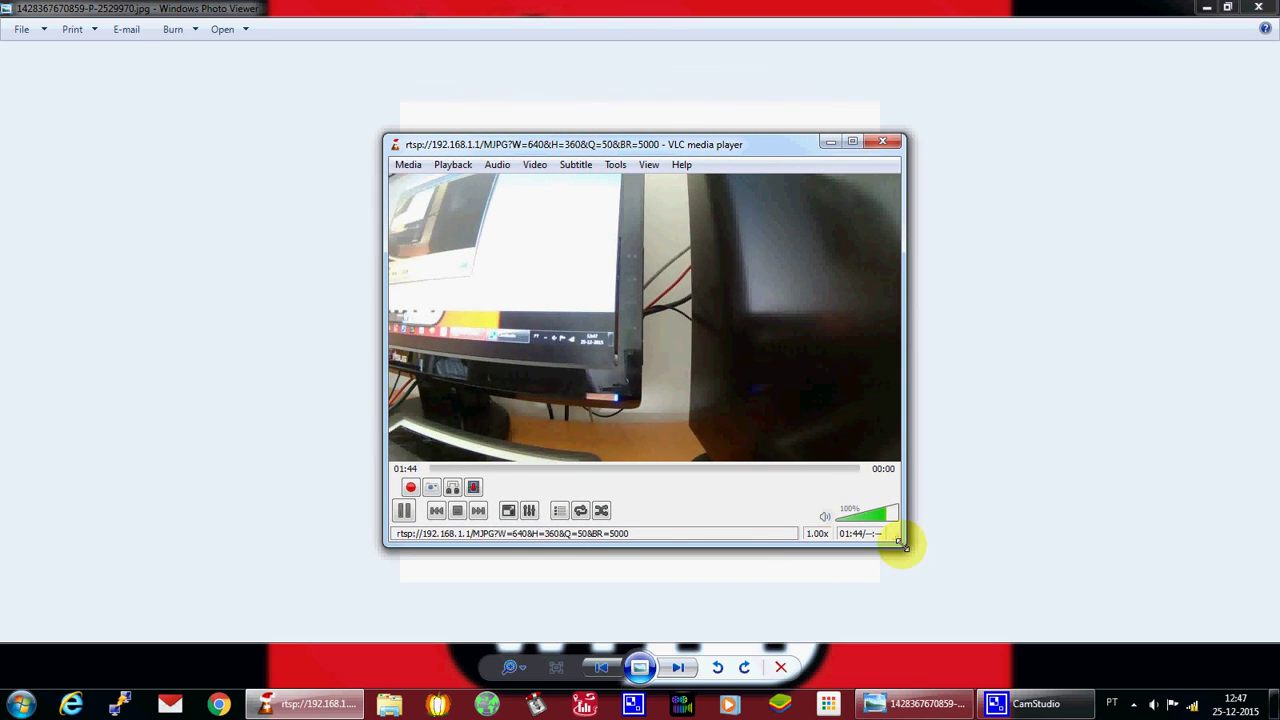
{"action": "left_click_drag", "start_coordinate": [902, 543], "coordinate": [953, 572]}
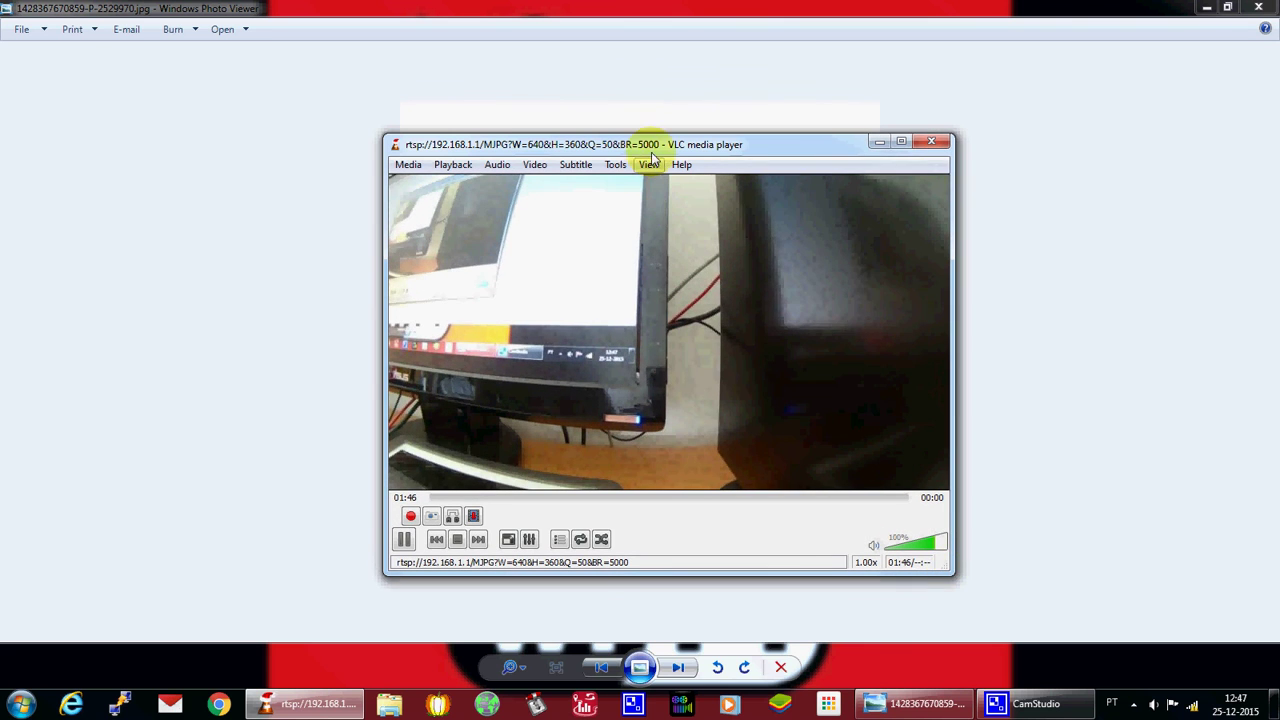
{"action": "left_click_drag", "start_coordinate": [696, 150], "coordinate": [591, 146]}
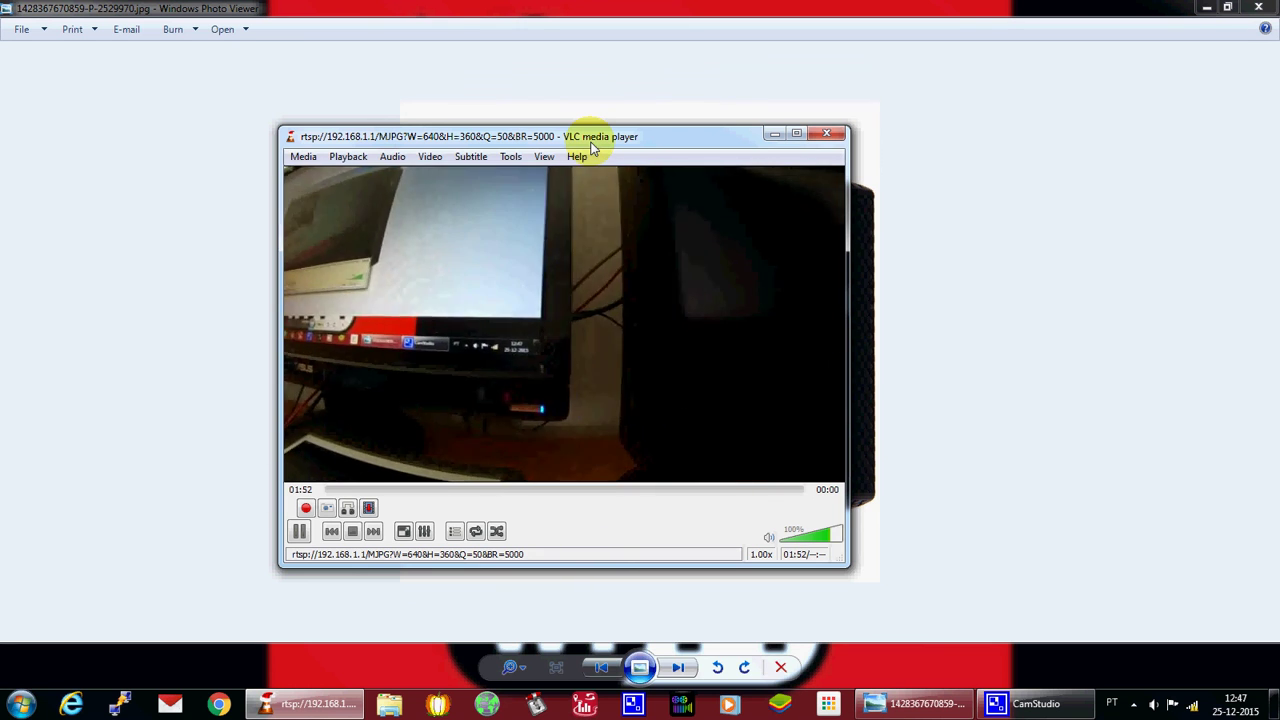
{"action": "mouse_move", "coordinate": [651, 132]}
{"action": "left_mouse_down"}
{"action": "mouse_move", "coordinate": [604, 113]}
{"action": "mouse_move", "coordinate": [608, 100]}
{"action": "left_mouse_up"}
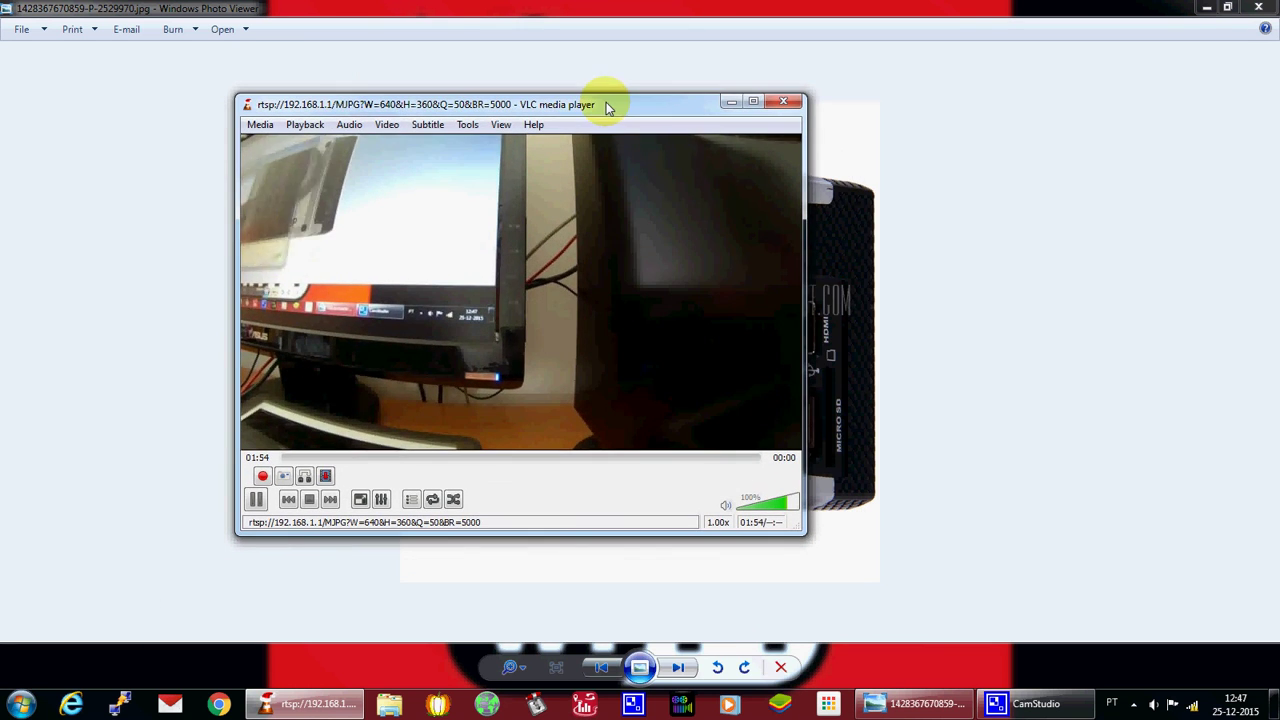